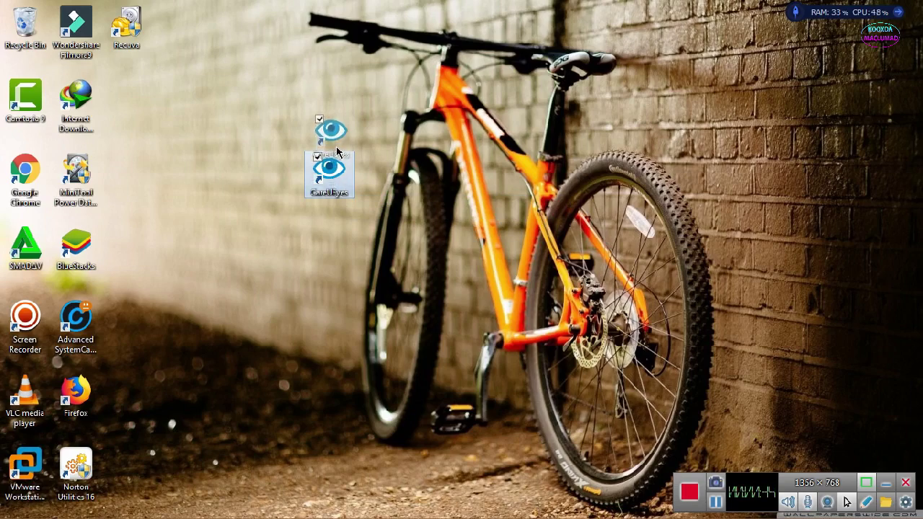
click(344, 143)
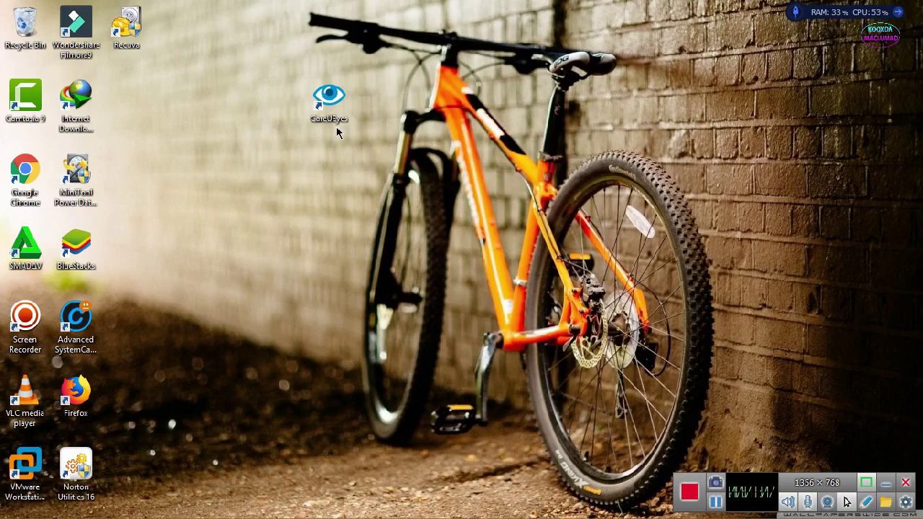
mouse_move(343, 116)
mouse_down()
mouse_move(379, 138)
mouse_move(376, 123)
mouse_move(334, 123)
mouse_up()
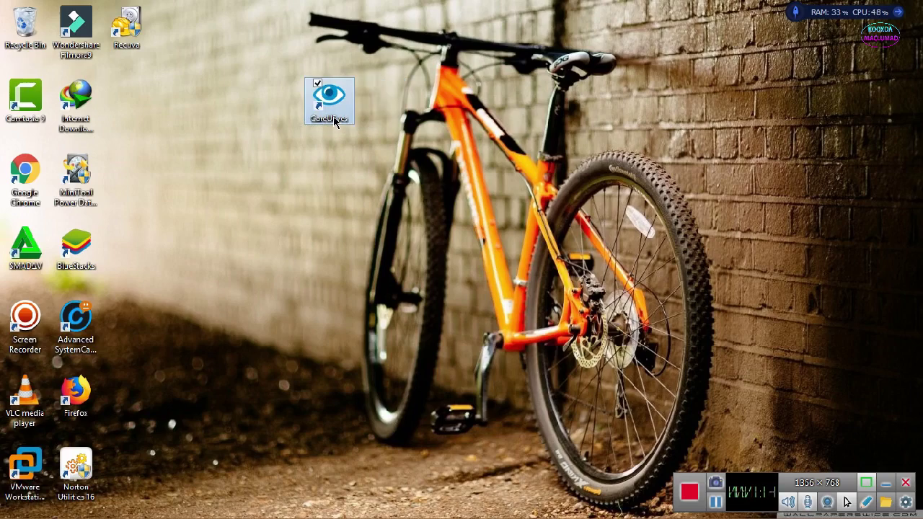
click(333, 133)
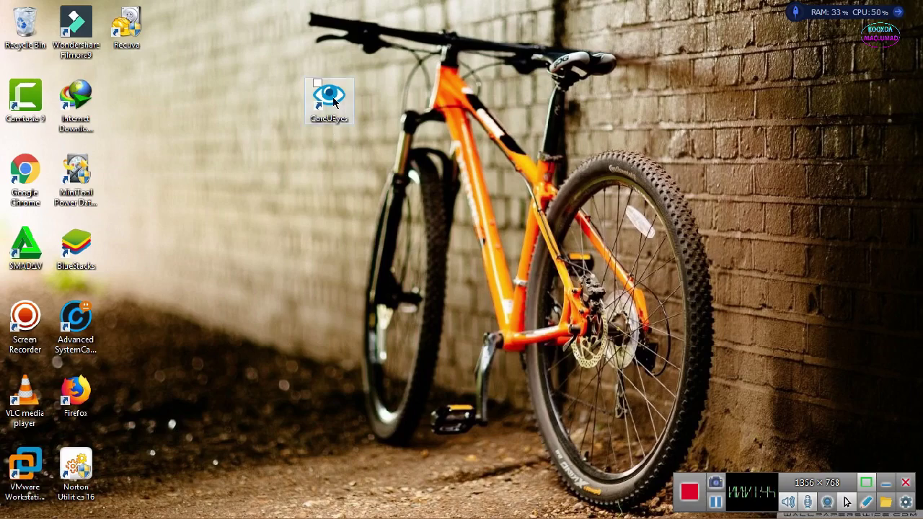
- Open CareUEyes from its desktop shortcut and move its window clear of the shortcut icon
click(330, 99)
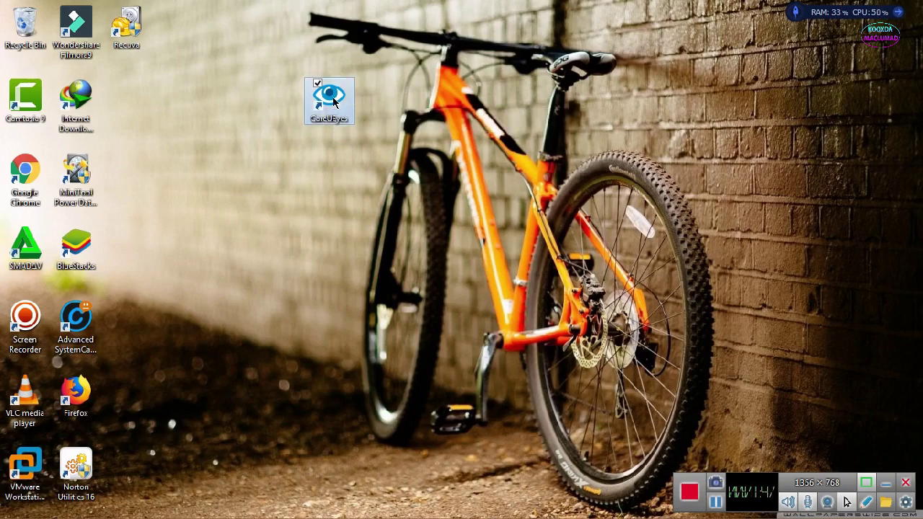
right_click(333, 100)
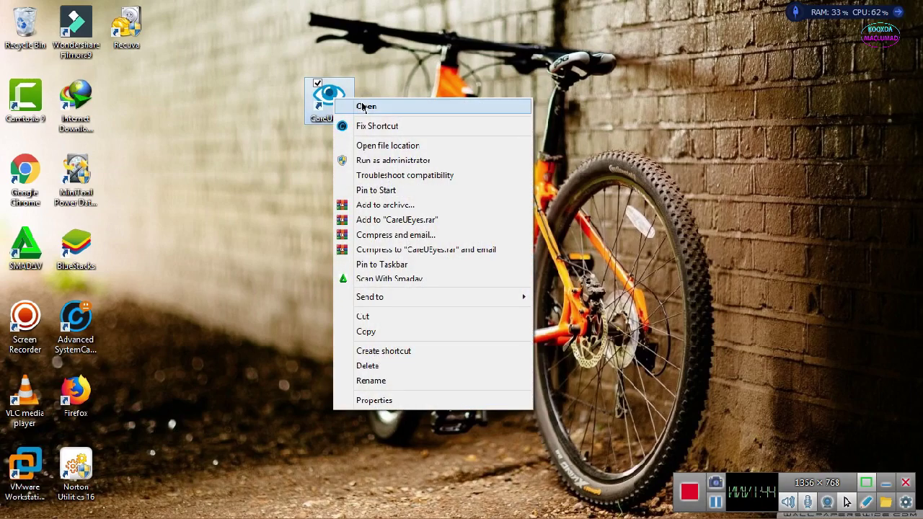
click(365, 107)
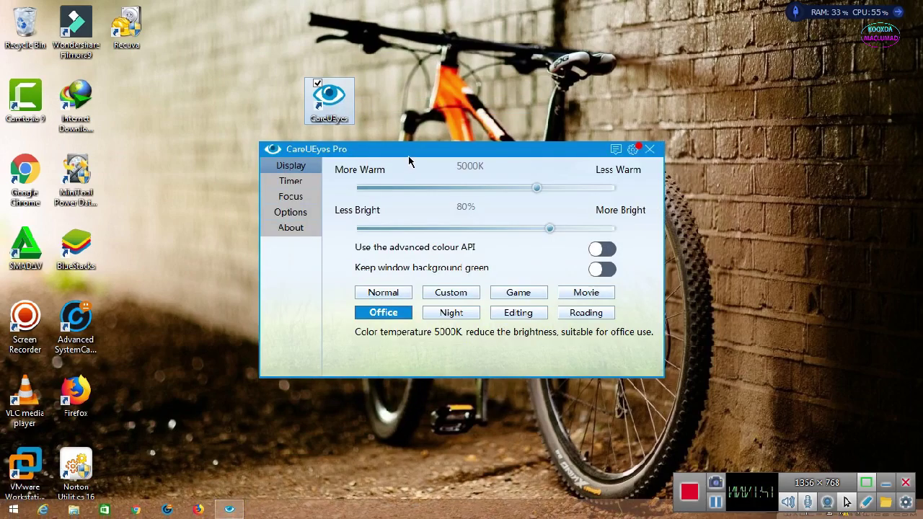
drag(418, 152, 509, 75)
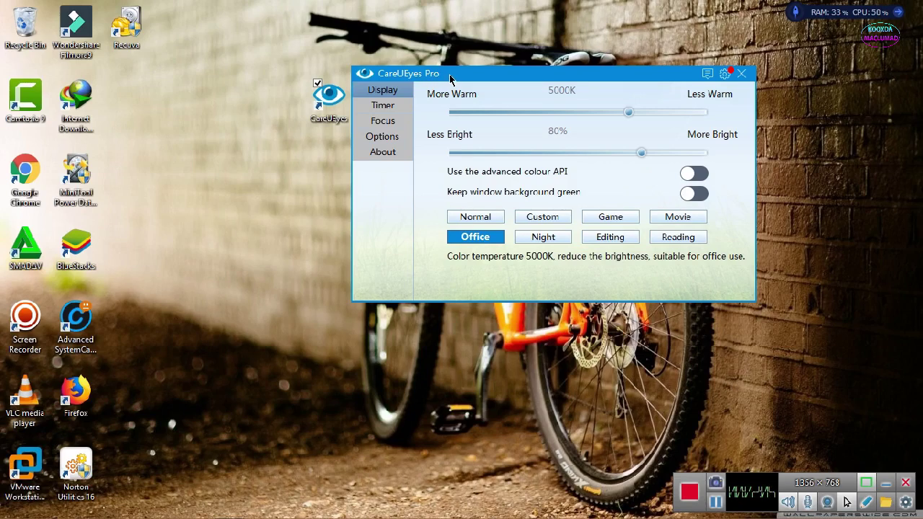
drag(464, 77, 470, 55)
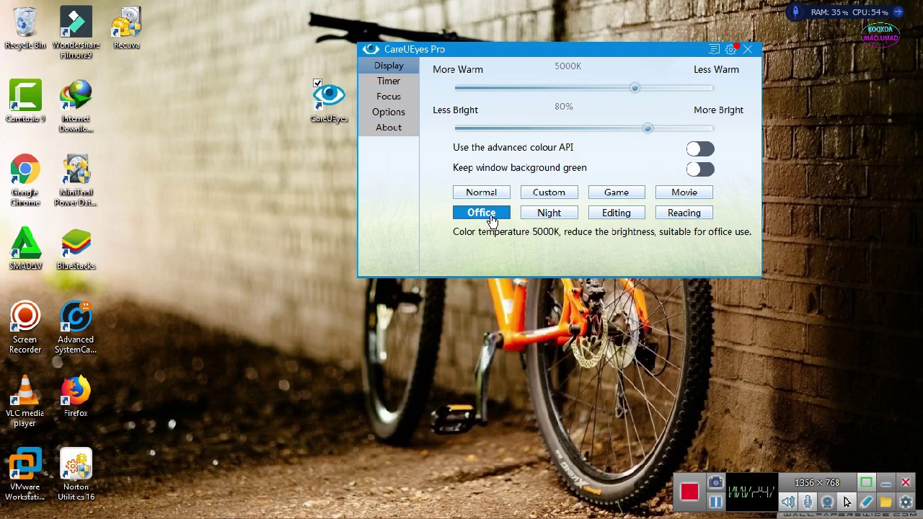
drag(538, 50, 578, 40)
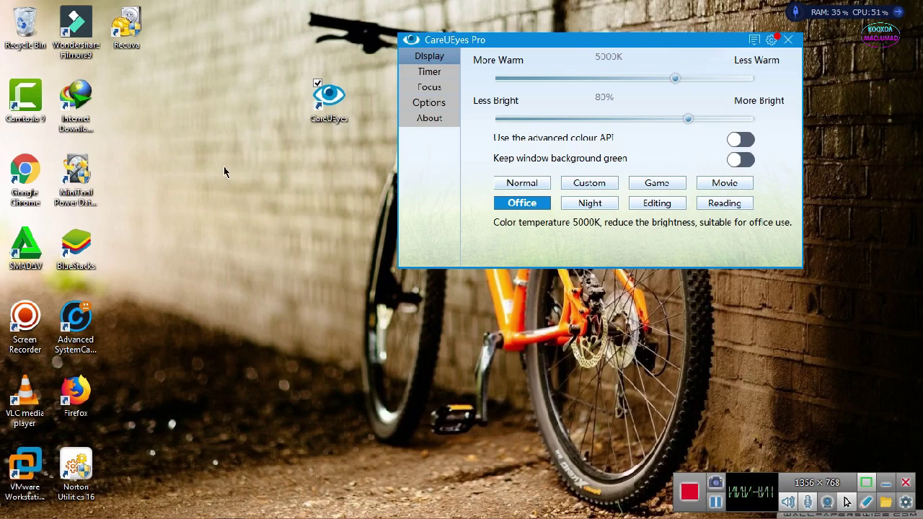
- Try the Normal, Office, Night, Editing and Reading display presets one after another
click(522, 184)
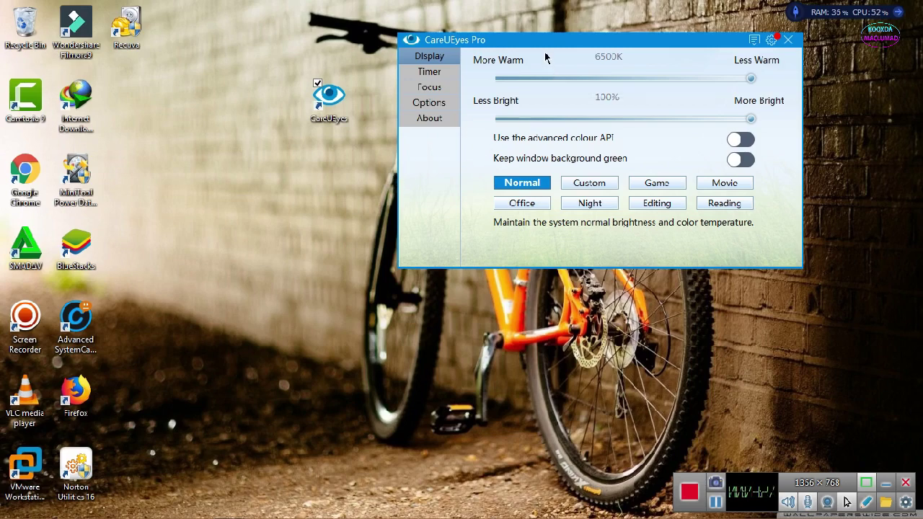
drag(543, 47, 543, 74)
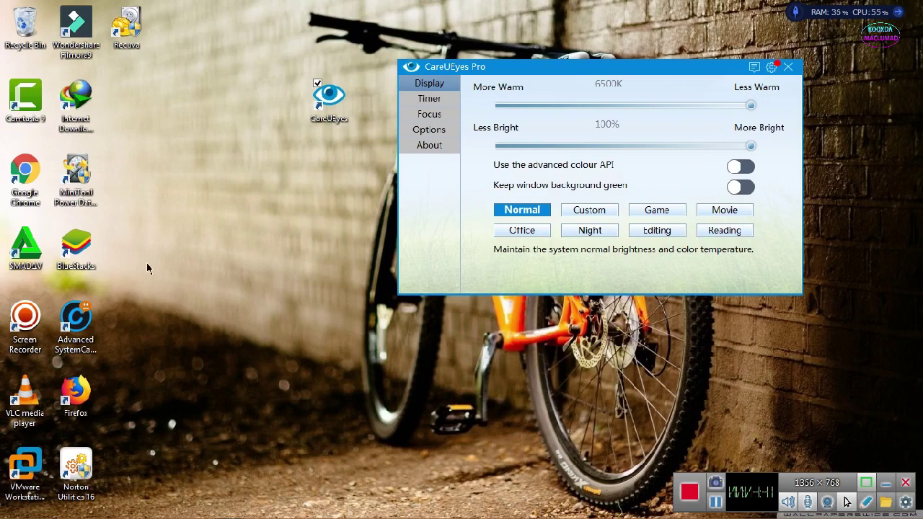
click(523, 233)
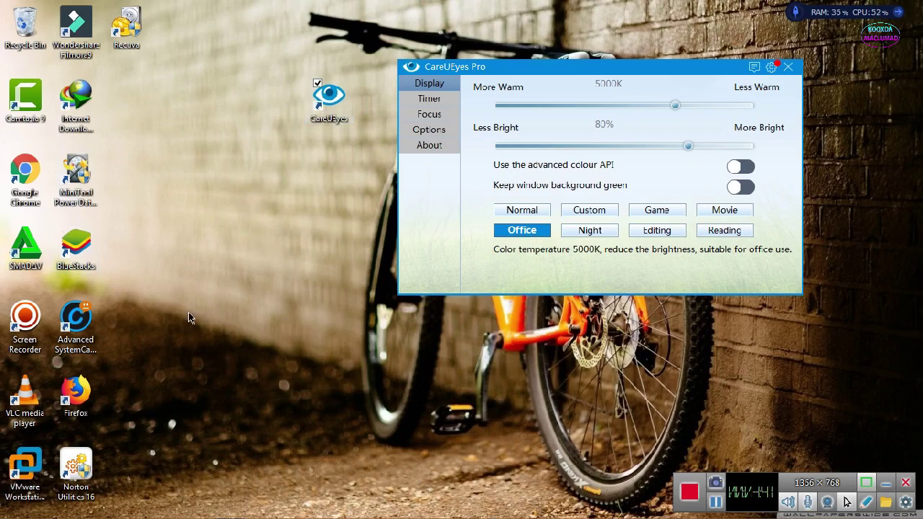
click(587, 230)
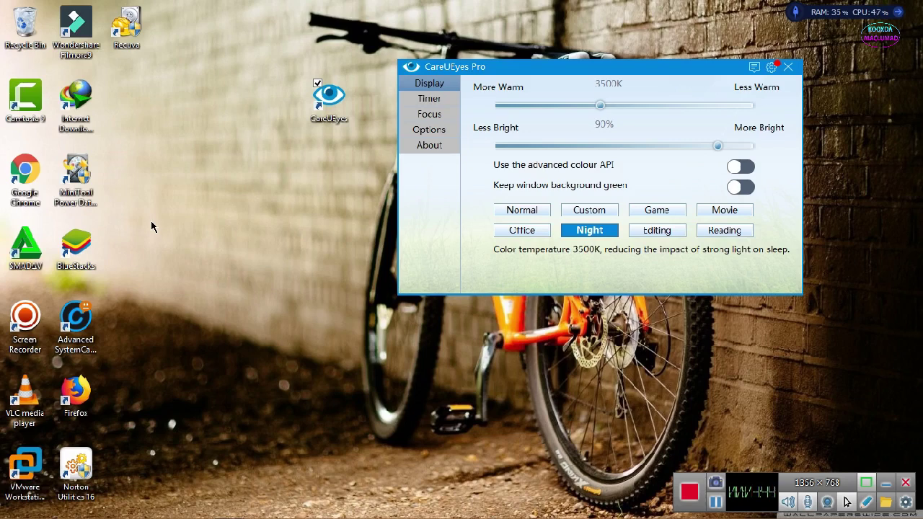
click(653, 234)
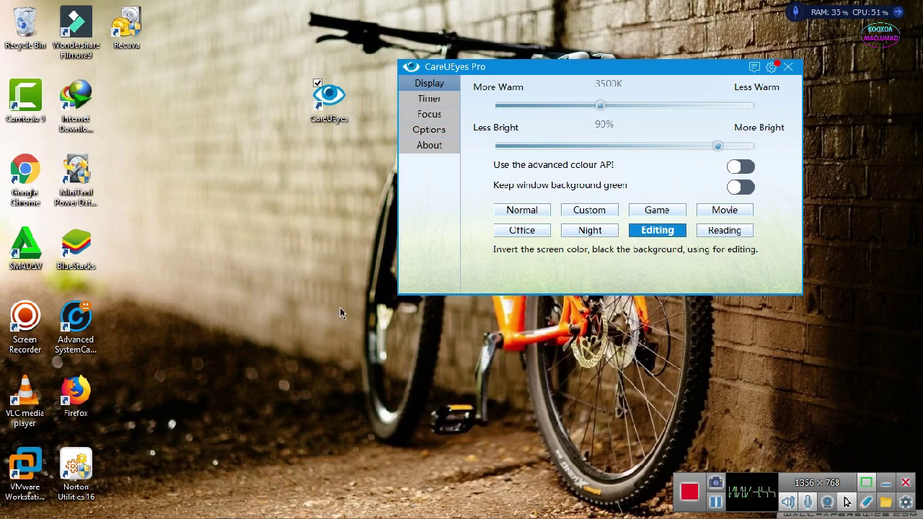
click(723, 230)
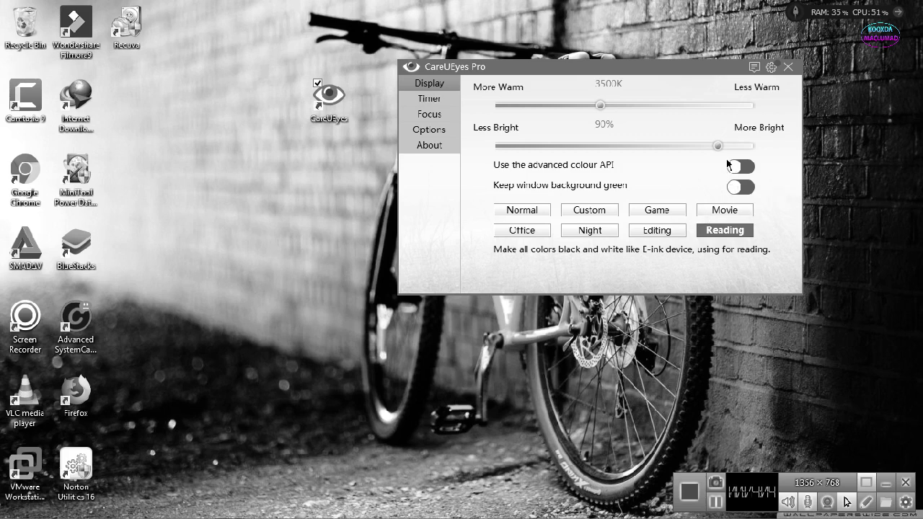
- Customize the display by trying a 1500K colour temperature, settling on 4000K, and setting brightness to 79%
drag(717, 146, 740, 146)
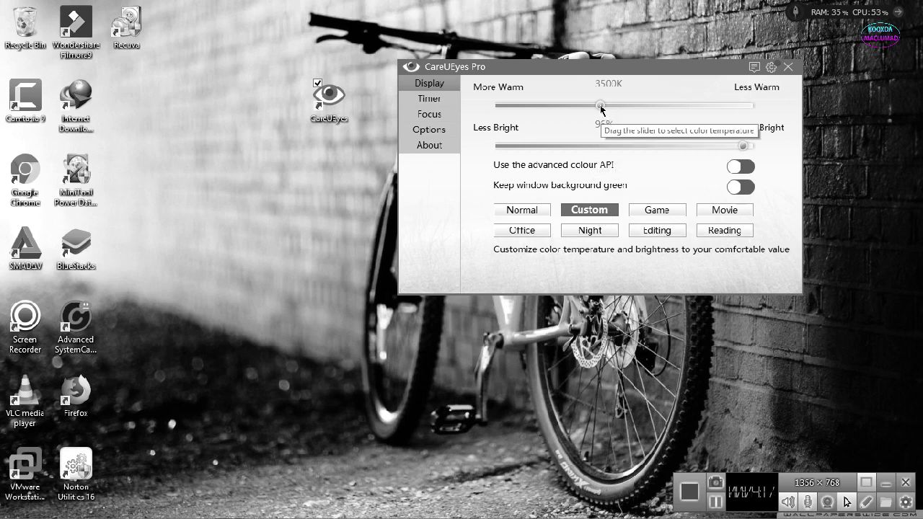
drag(600, 106, 502, 106)
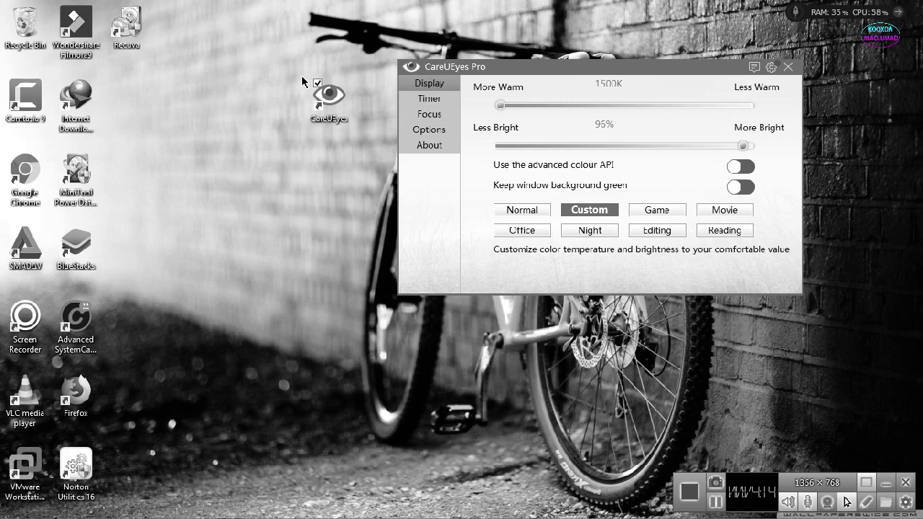
click(632, 106)
click(626, 106)
drag(602, 147, 686, 149)
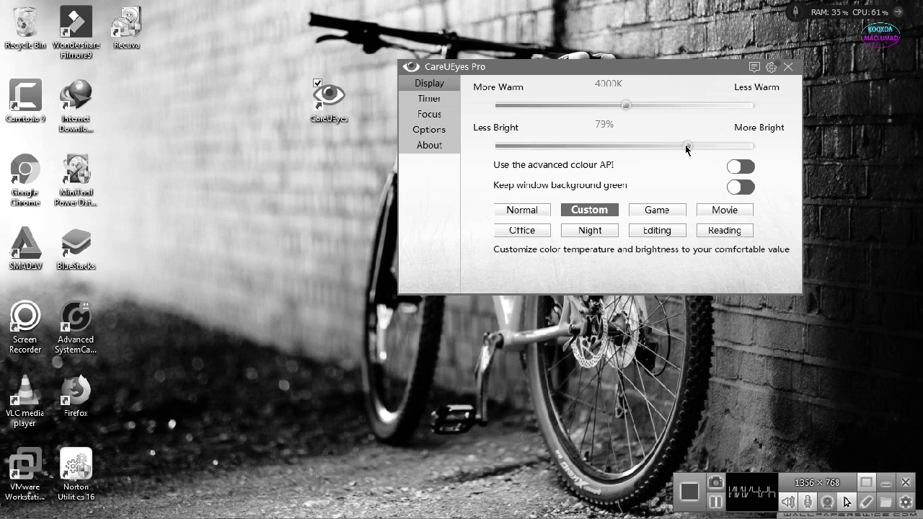
- Try the Game, Movie, Editing and Night display presets and finish on the Normal preset
click(657, 210)
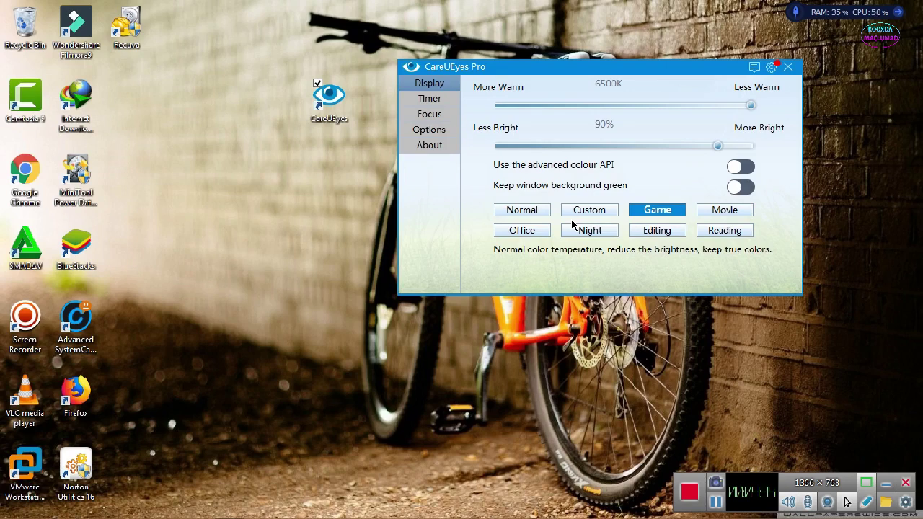
click(737, 214)
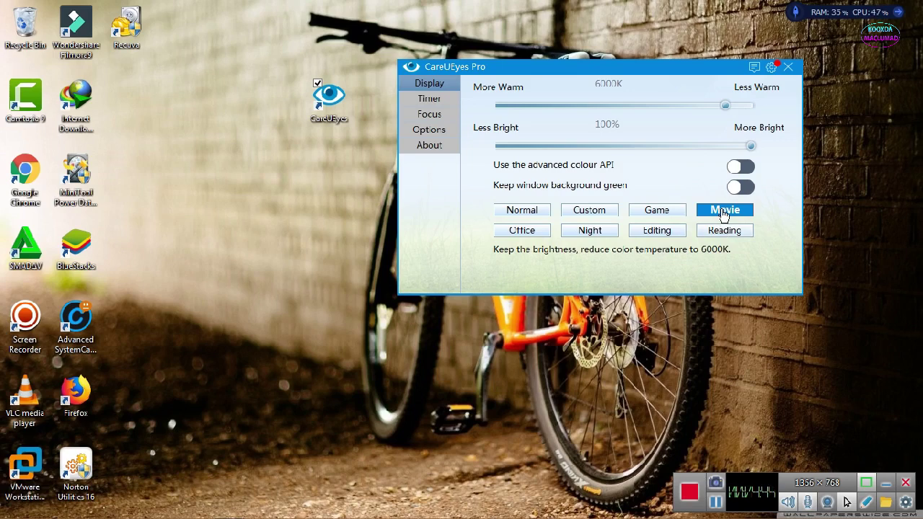
click(657, 232)
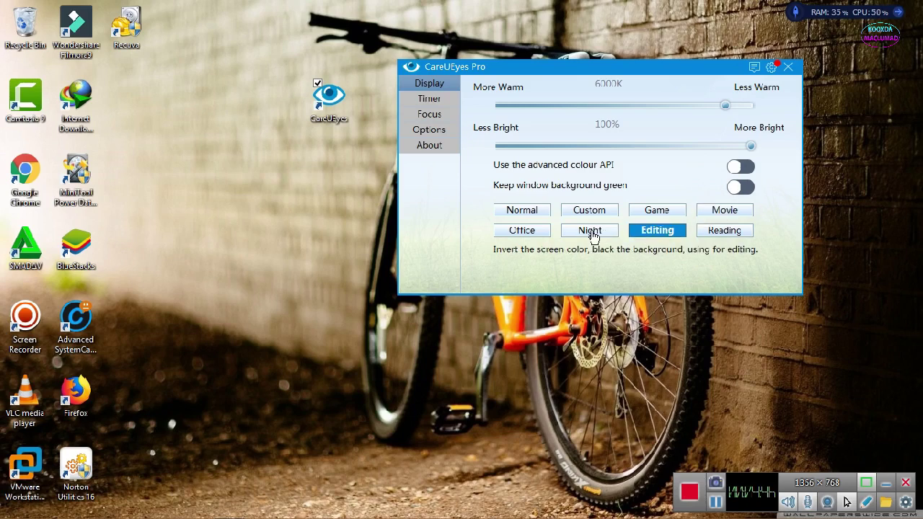
click(531, 210)
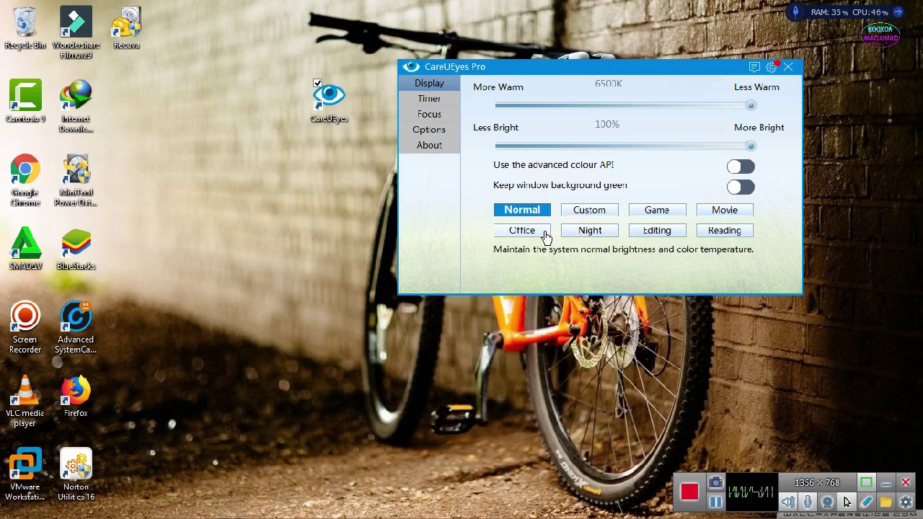
click(590, 237)
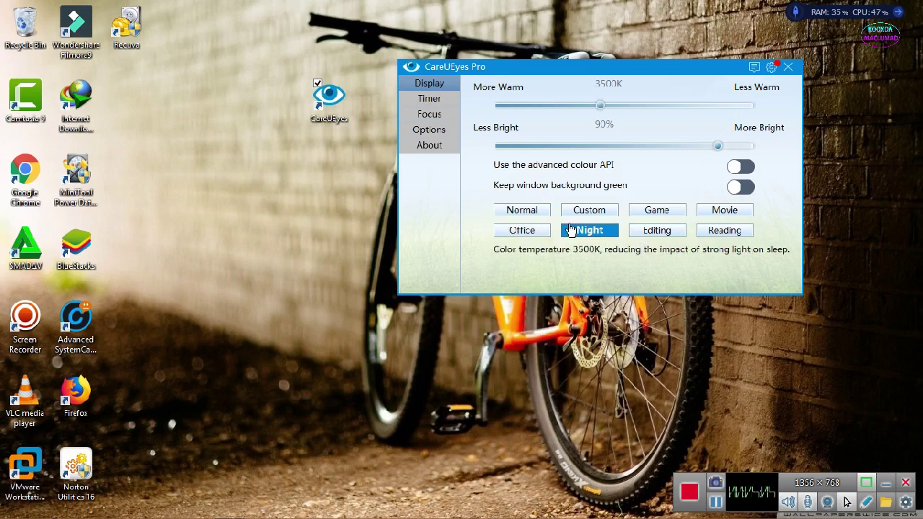
click(537, 214)
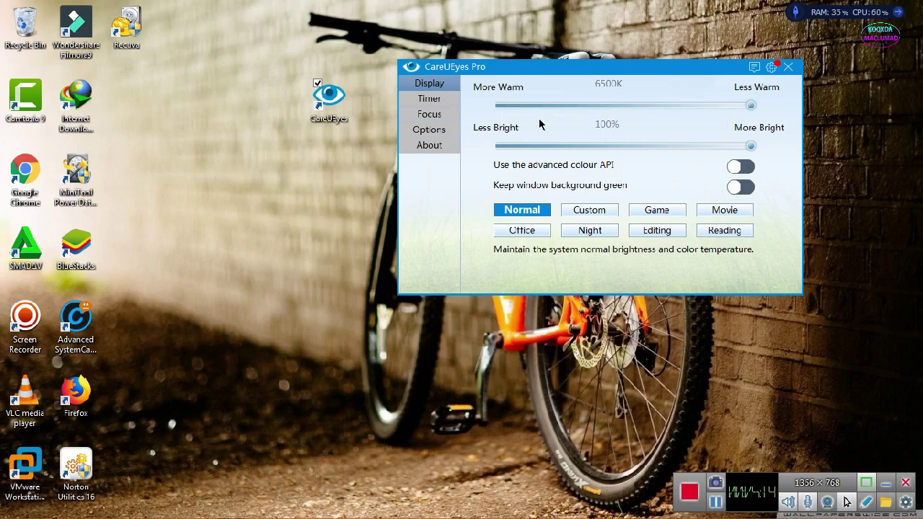
- Examine the Timer and Focus settings and the General, Timer, Display, Hotkeys and Rules options, and return to the display settings
click(435, 101)
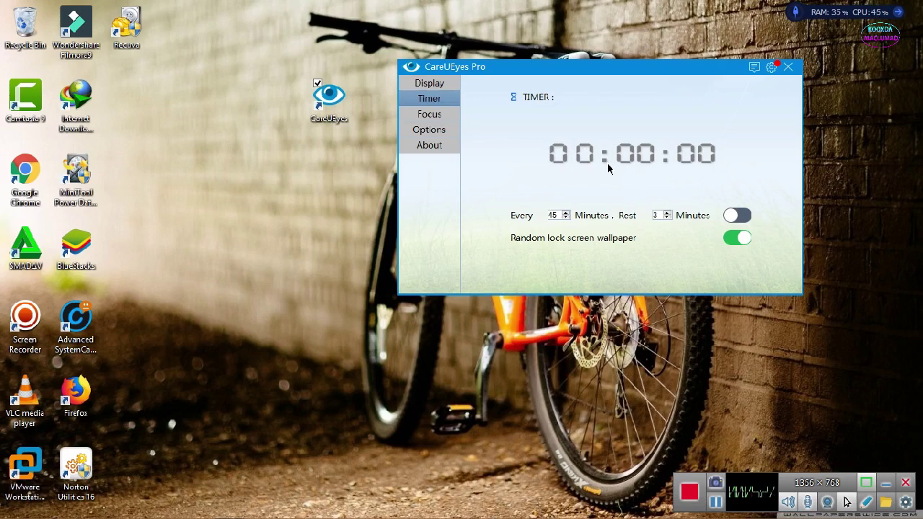
click(446, 116)
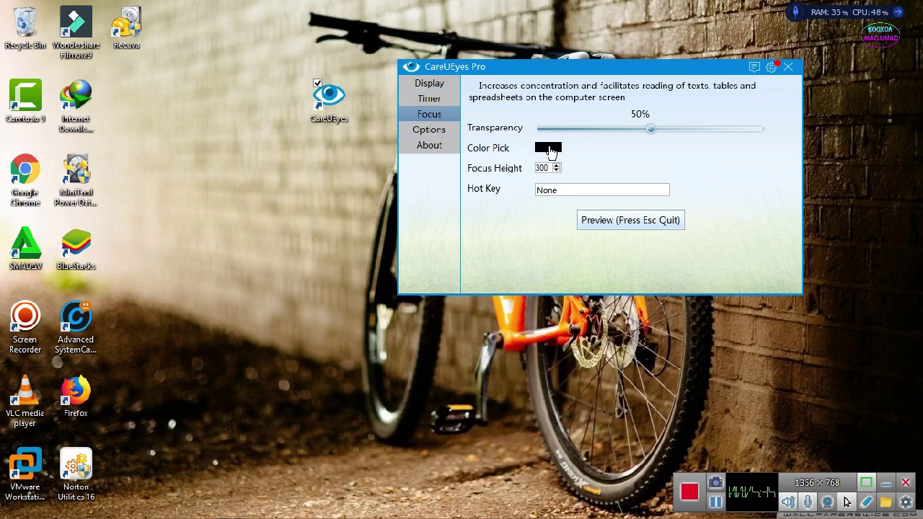
click(439, 132)
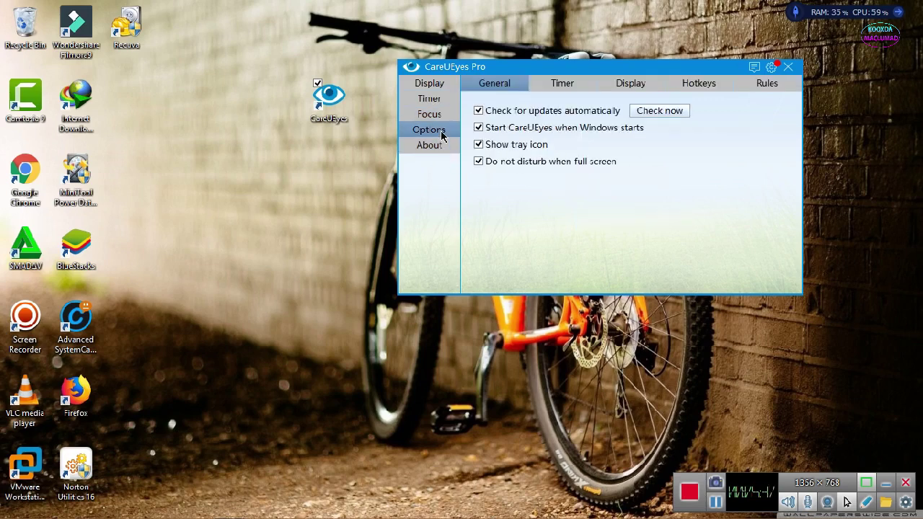
click(561, 85)
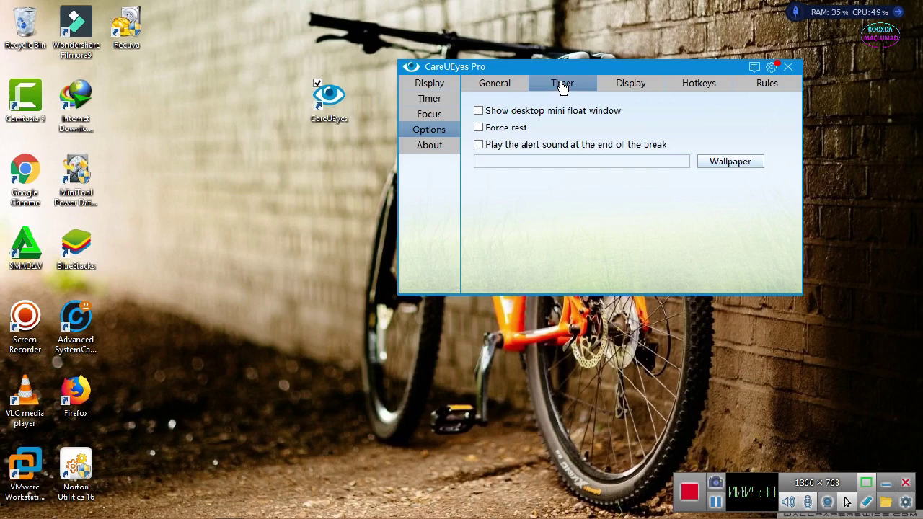
click(618, 88)
click(700, 86)
click(753, 87)
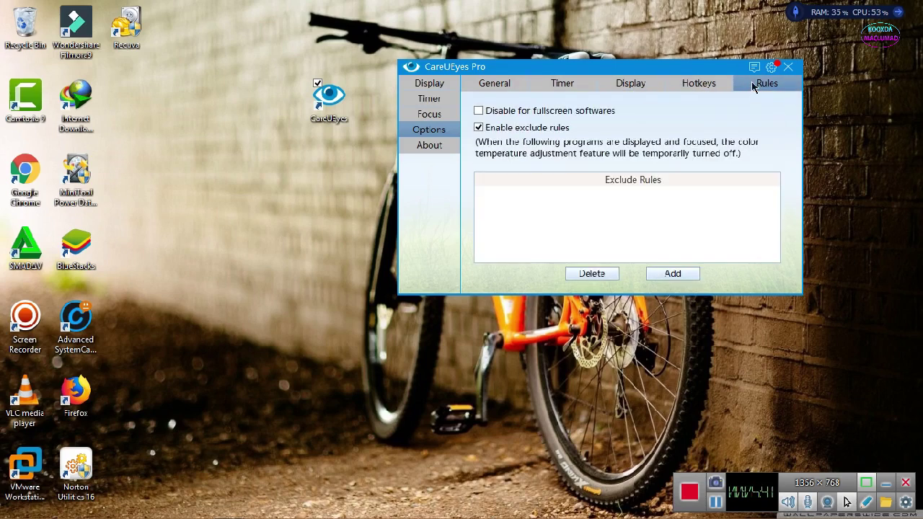
click(432, 85)
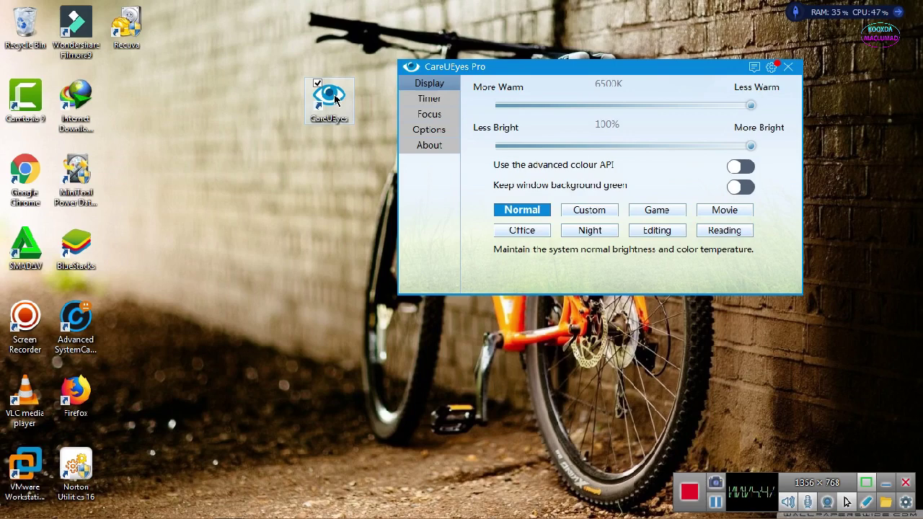
- Move the CareUEyes desktop shortcut directly below the Recuva icon and reposition the program window closer to the icons
drag(334, 99, 130, 102)
click(187, 97)
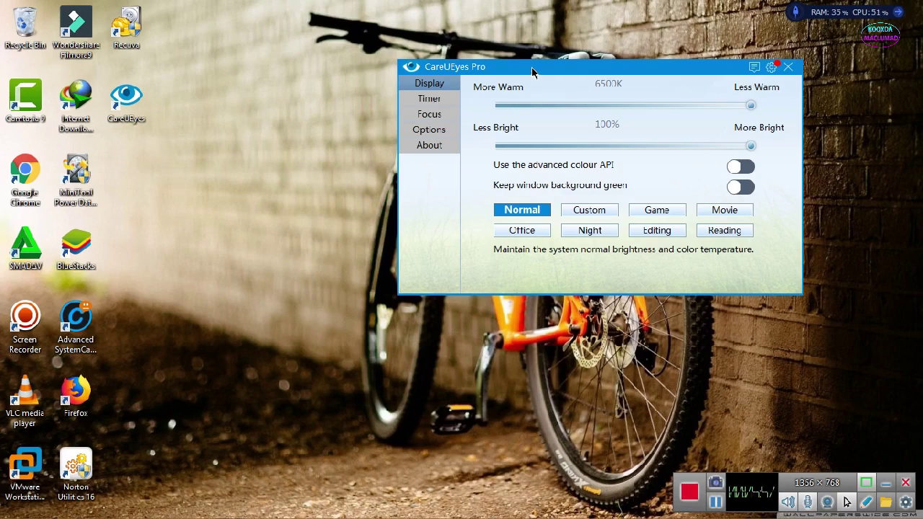
drag(532, 71, 440, 41)
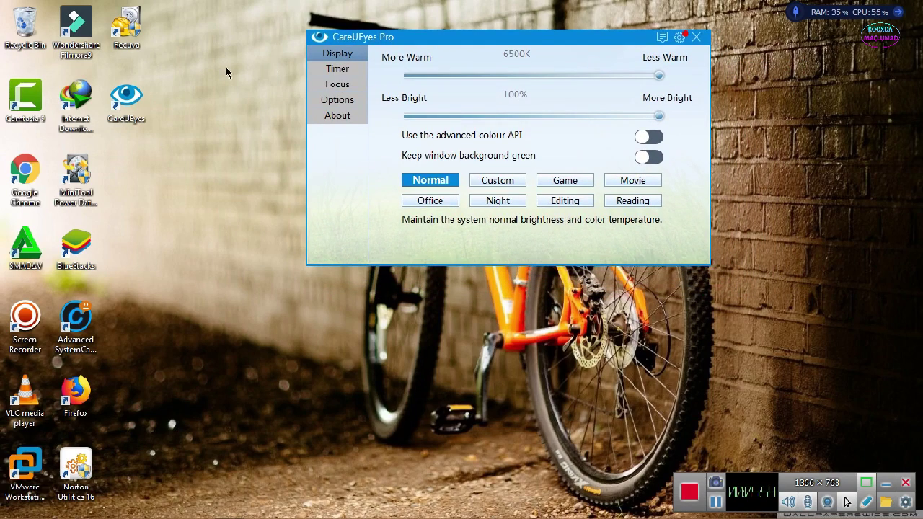